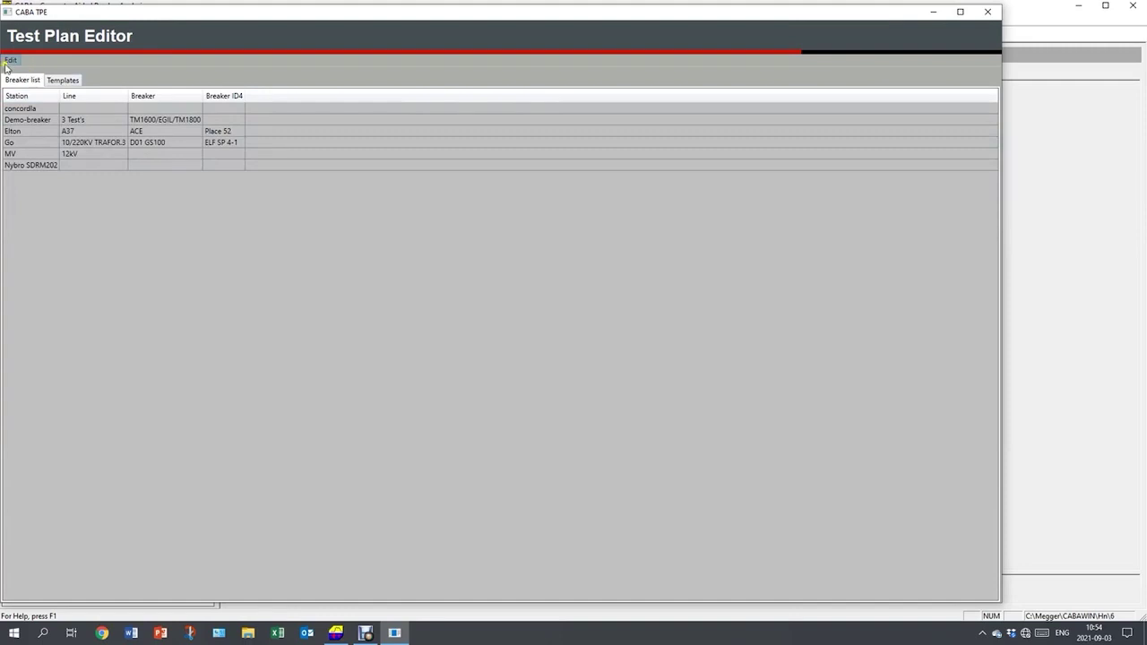
Step: Create a new breaker with Sace2 as the station name
click(11, 61)
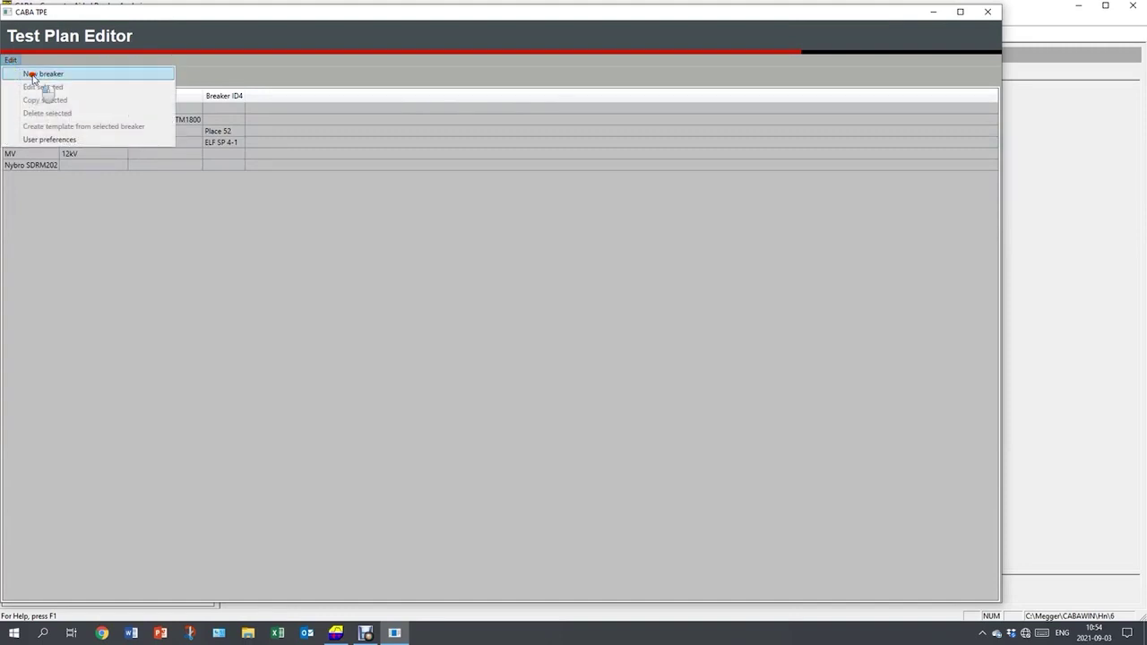
click(35, 75)
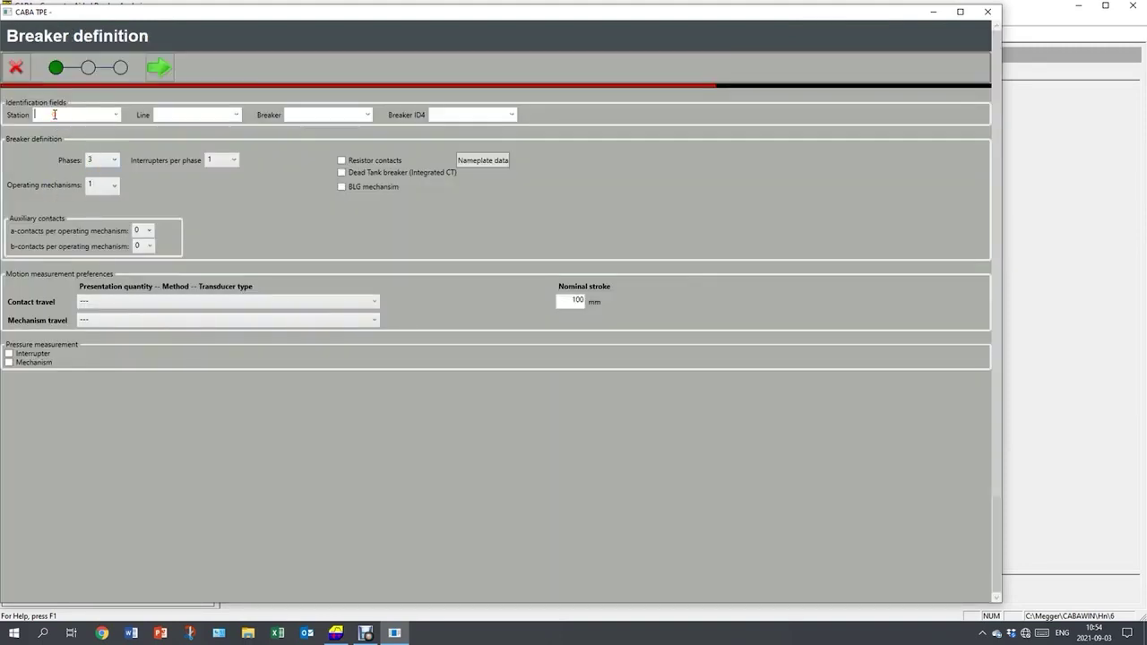
text(Sace2)
key(Tab)
Step: Set the auxiliary contacts to 1 a-contact and 1 b-contact per operating mechanism
click(149, 230)
click(141, 256)
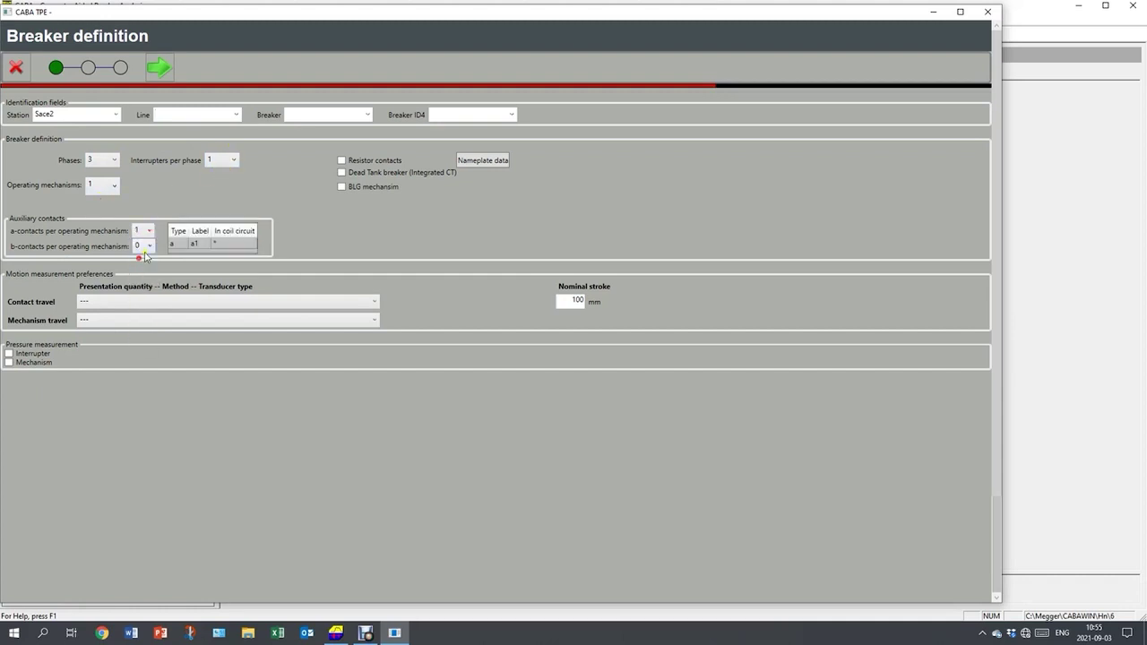
click(144, 246)
click(140, 271)
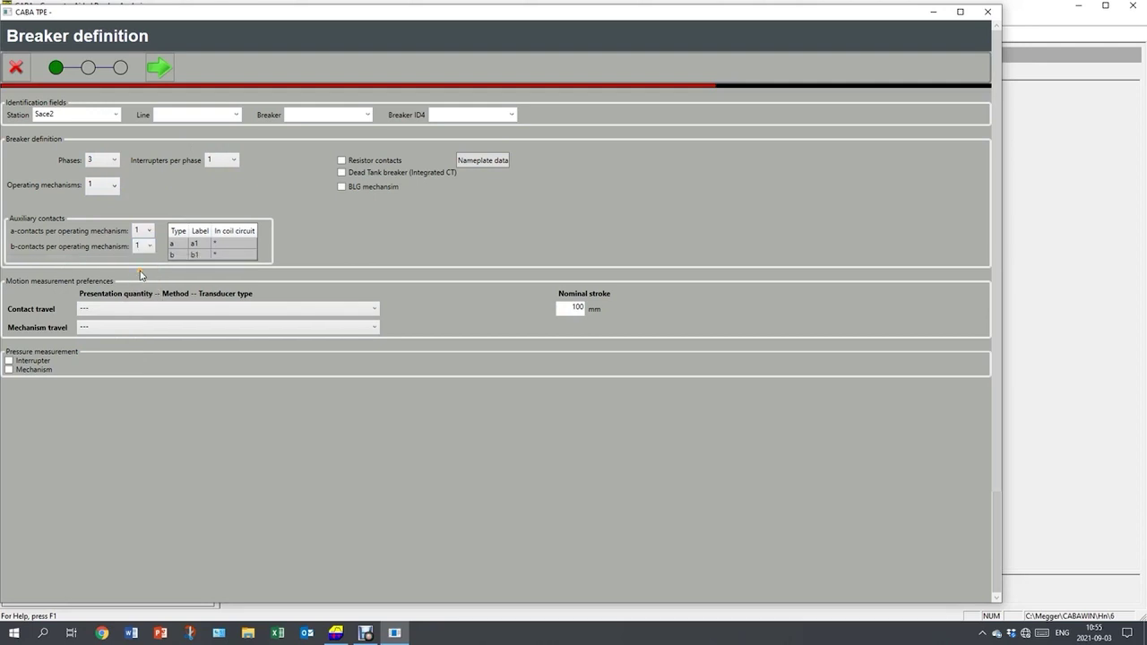
Step: Set the contact travel measurement to Distance -- Relative -- Any transducer and advance to the general settings
click(127, 314)
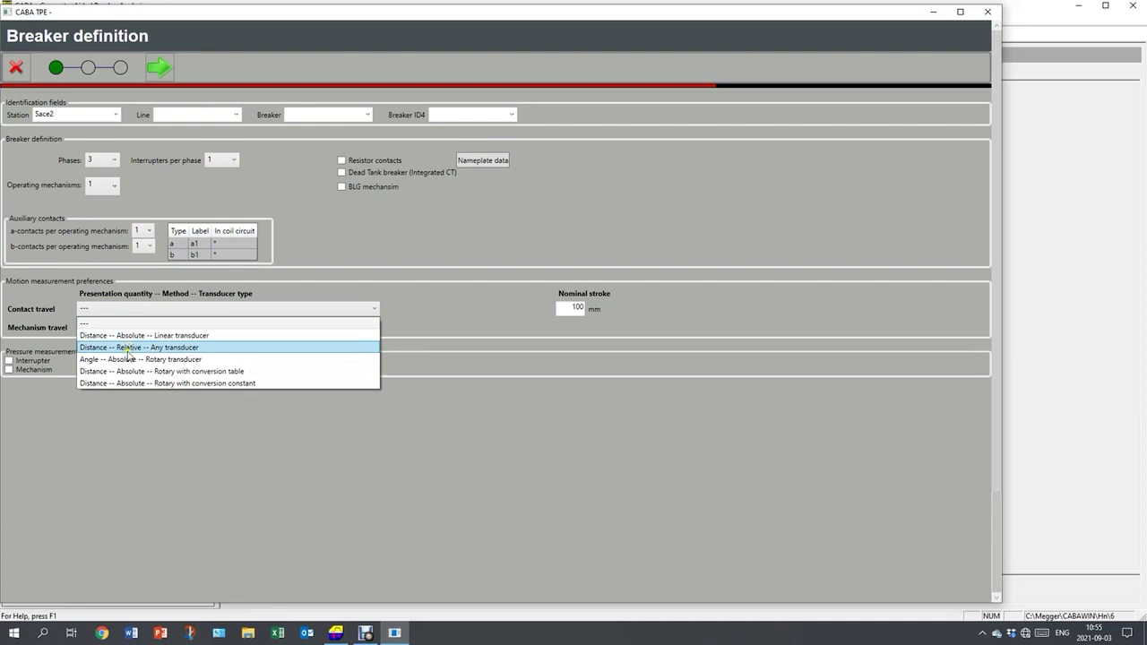
click(131, 347)
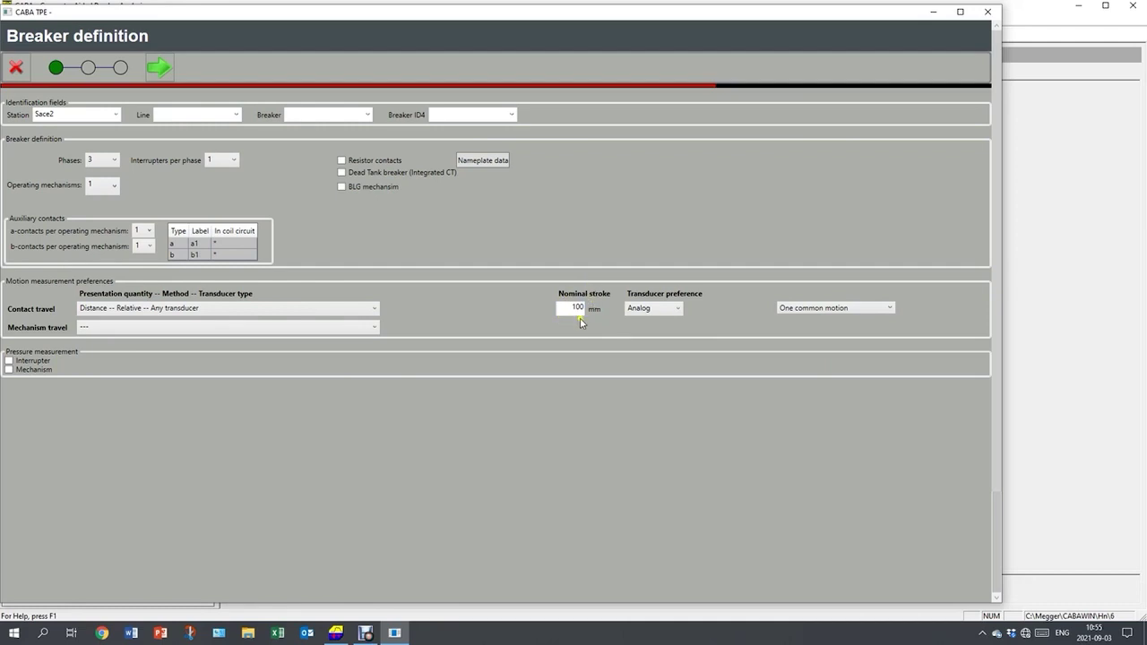
click(159, 72)
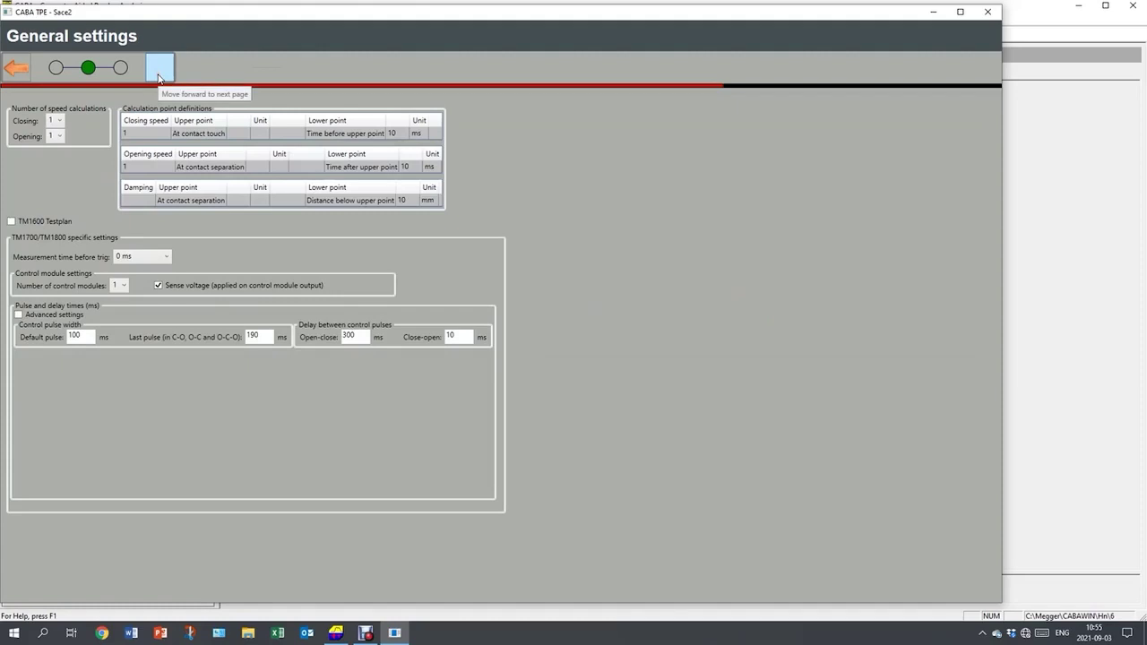
Step: Set the measurement time before trig to 100 ms and advance to the test menu
click(166, 257)
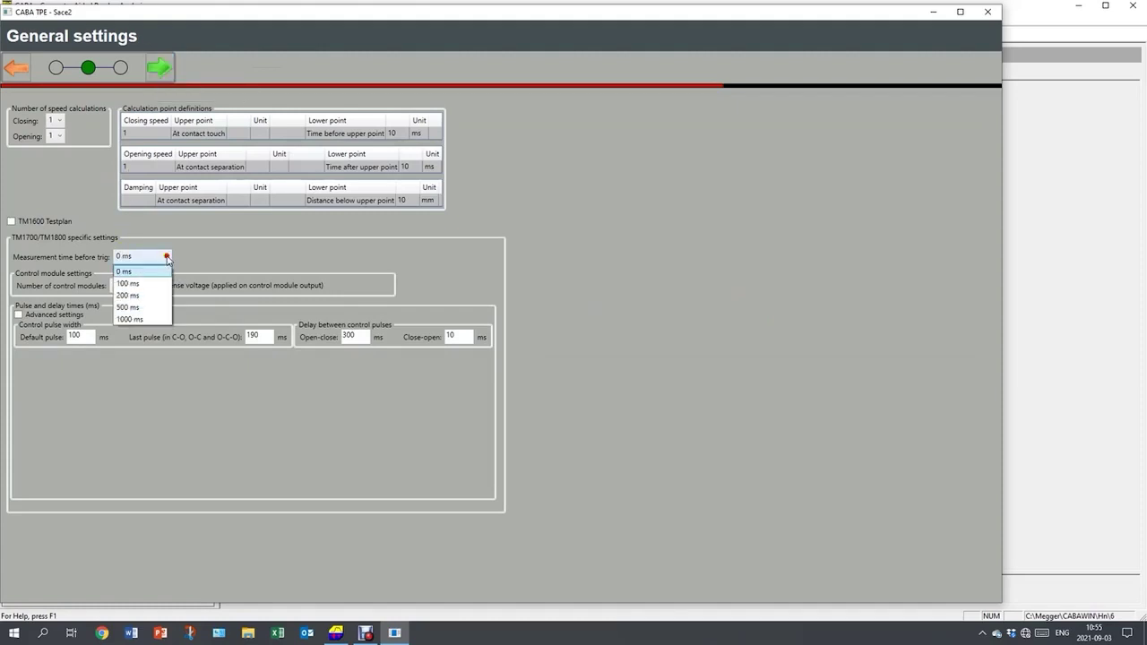
click(151, 284)
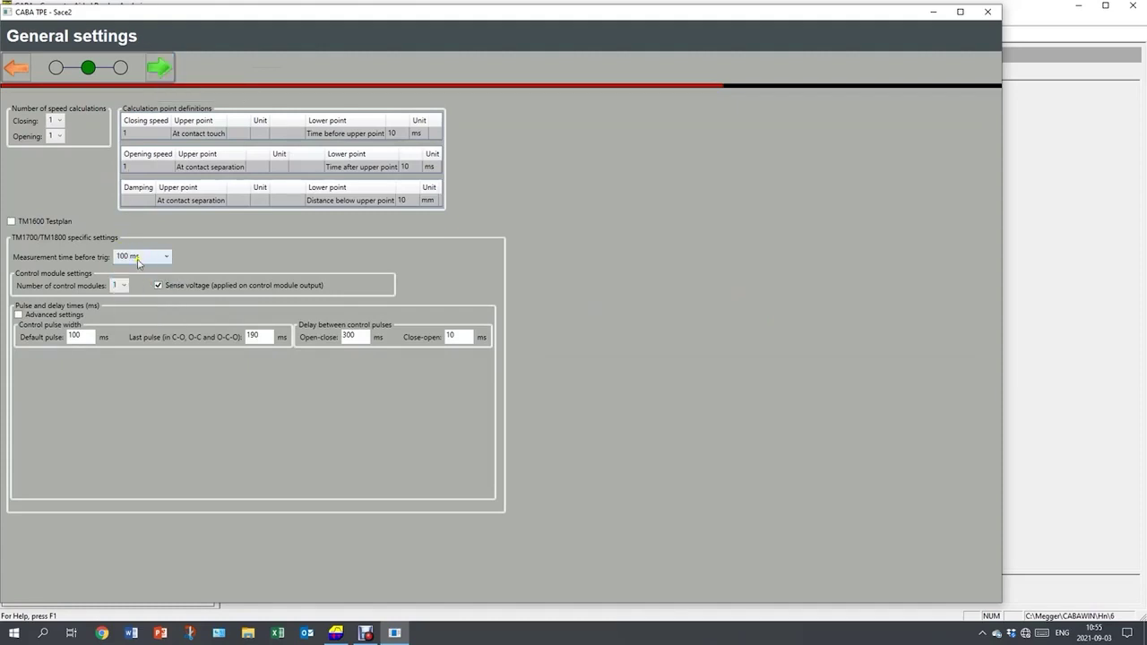
click(164, 69)
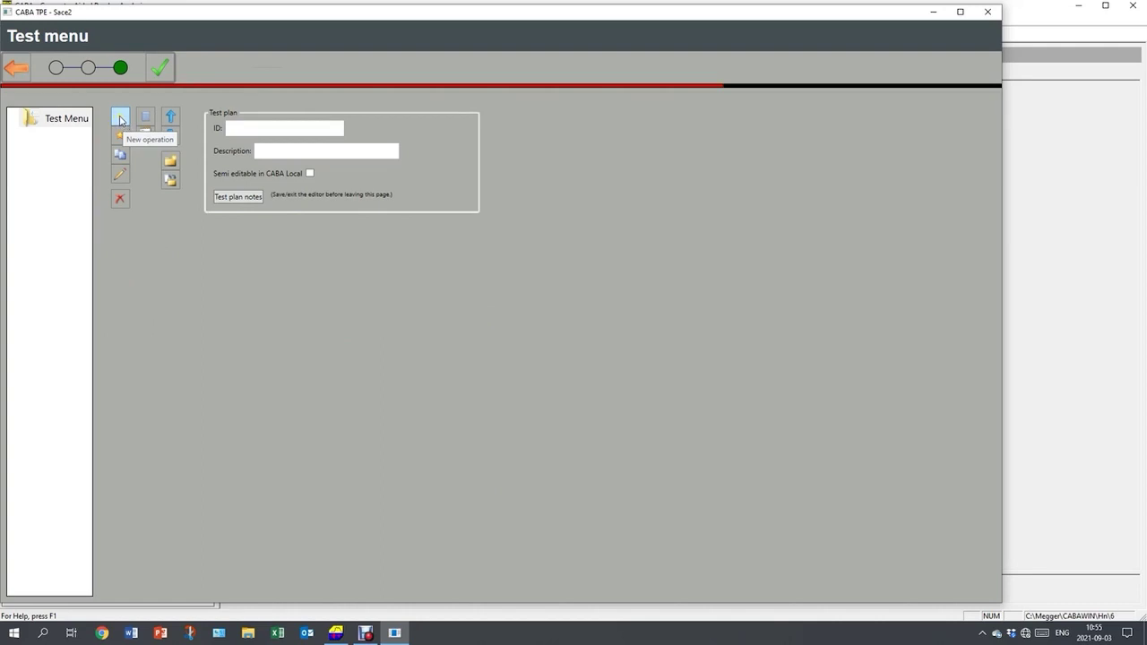
Step: Add a Close operation to the test menu with timing of auxiliary contacts a1 and b1, both in the coil circuit
click(120, 118)
click(412, 256)
click(400, 408)
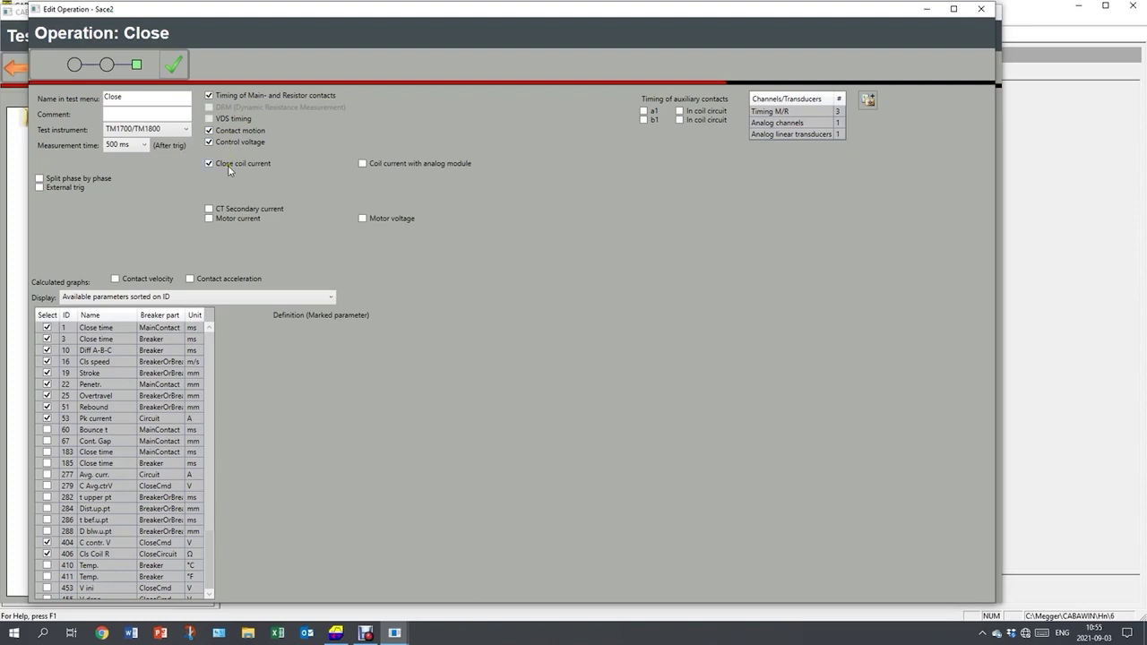
click(643, 111)
click(643, 119)
click(679, 111)
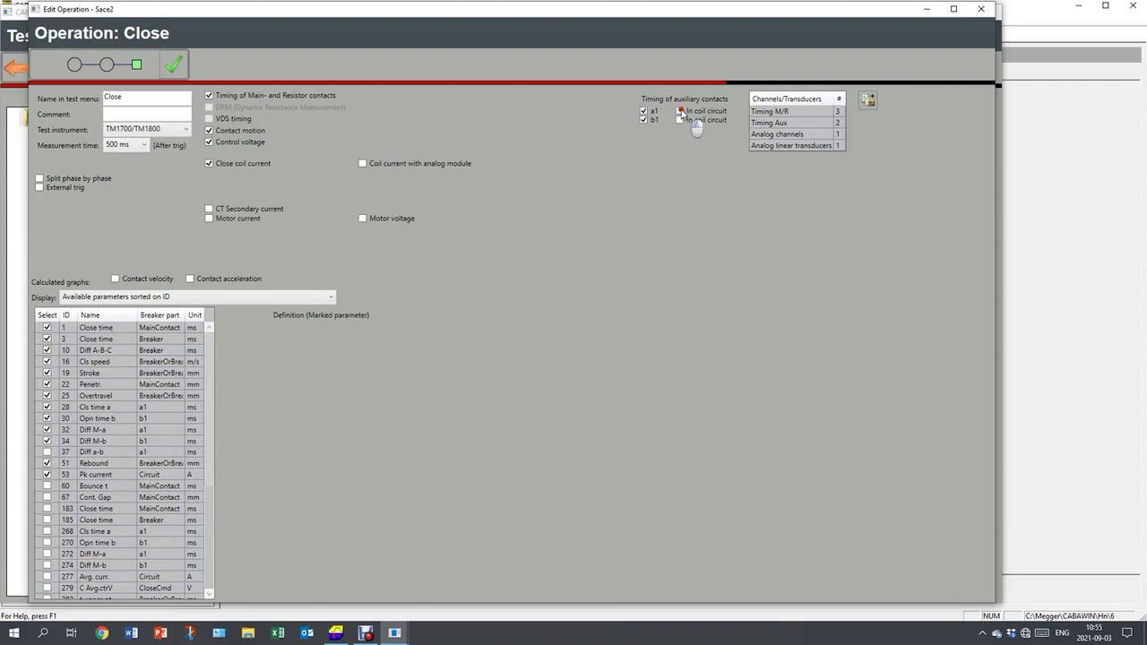
click(678, 120)
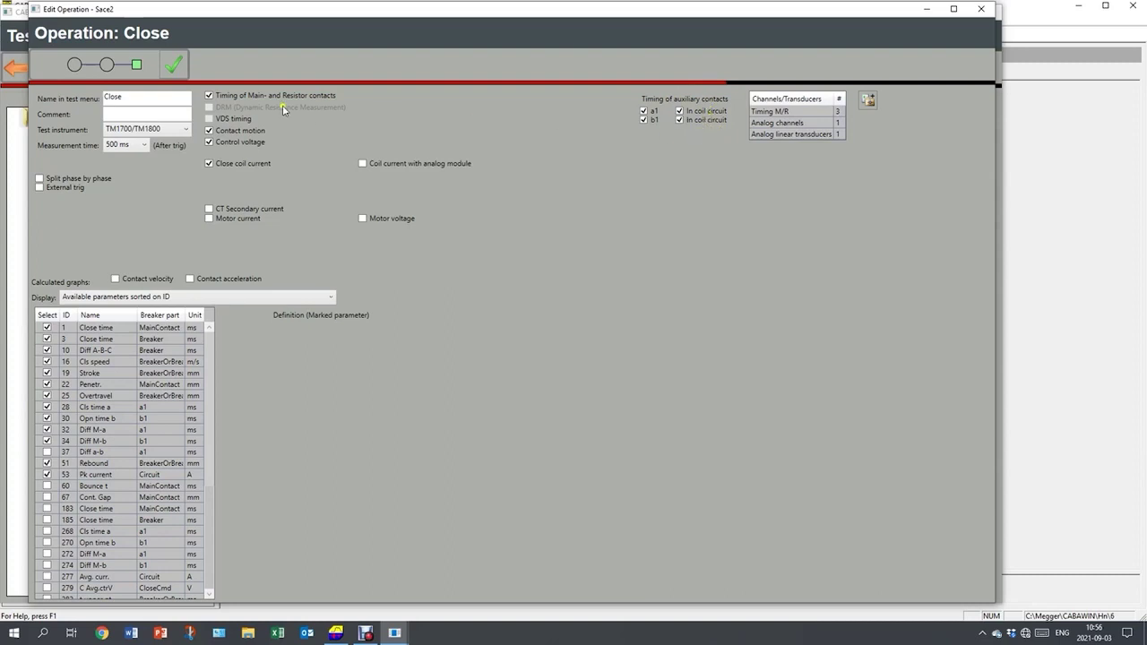
click(176, 67)
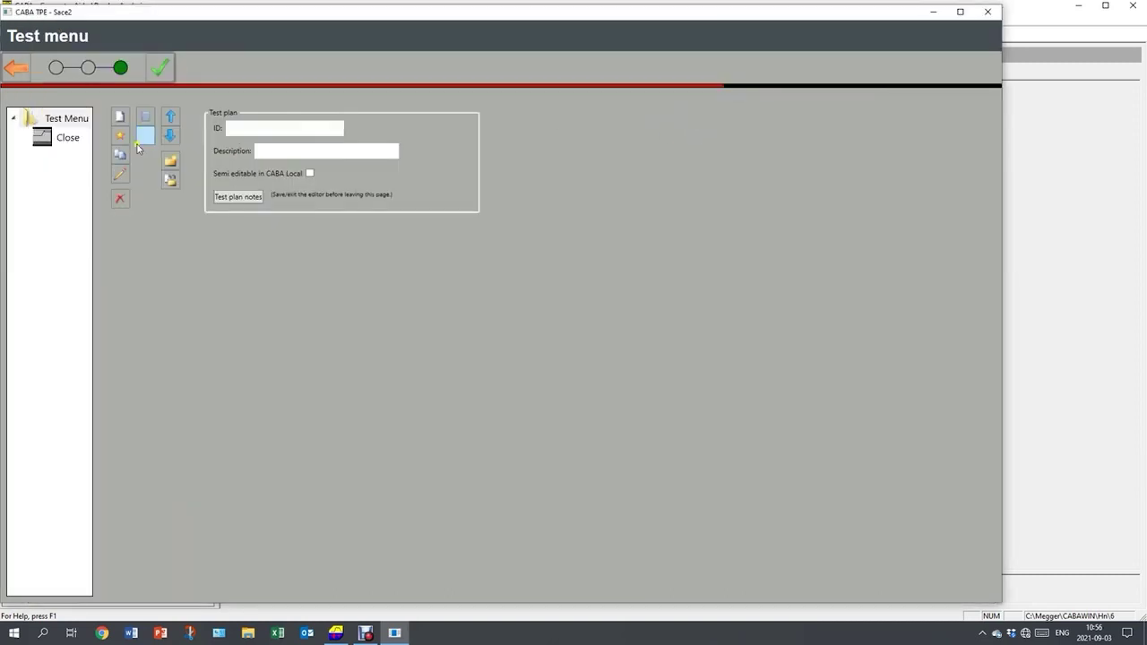
Step: Add an Open operation to the test menu with trip coil current measurement enabled
click(113, 122)
click(394, 273)
click(405, 410)
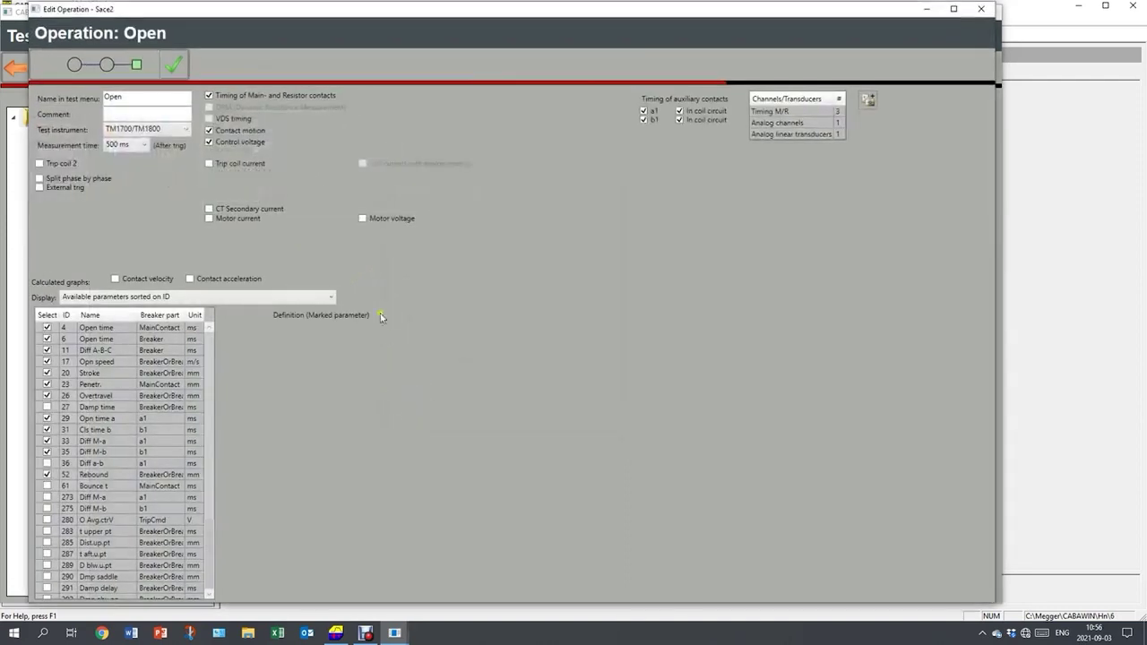
click(209, 163)
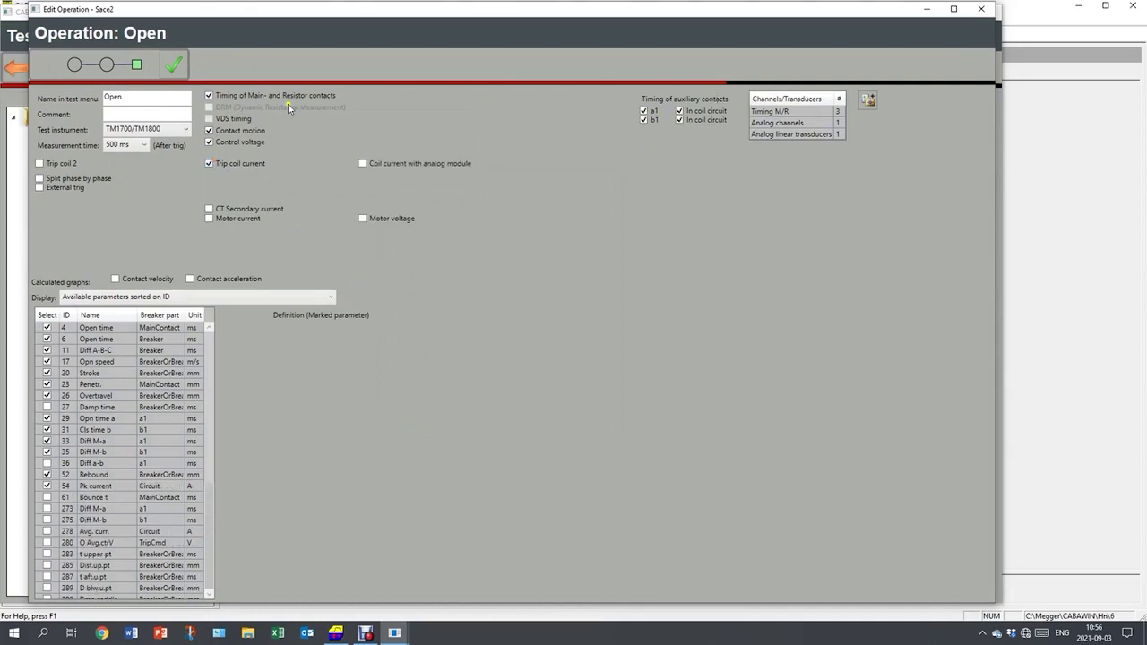
click(174, 65)
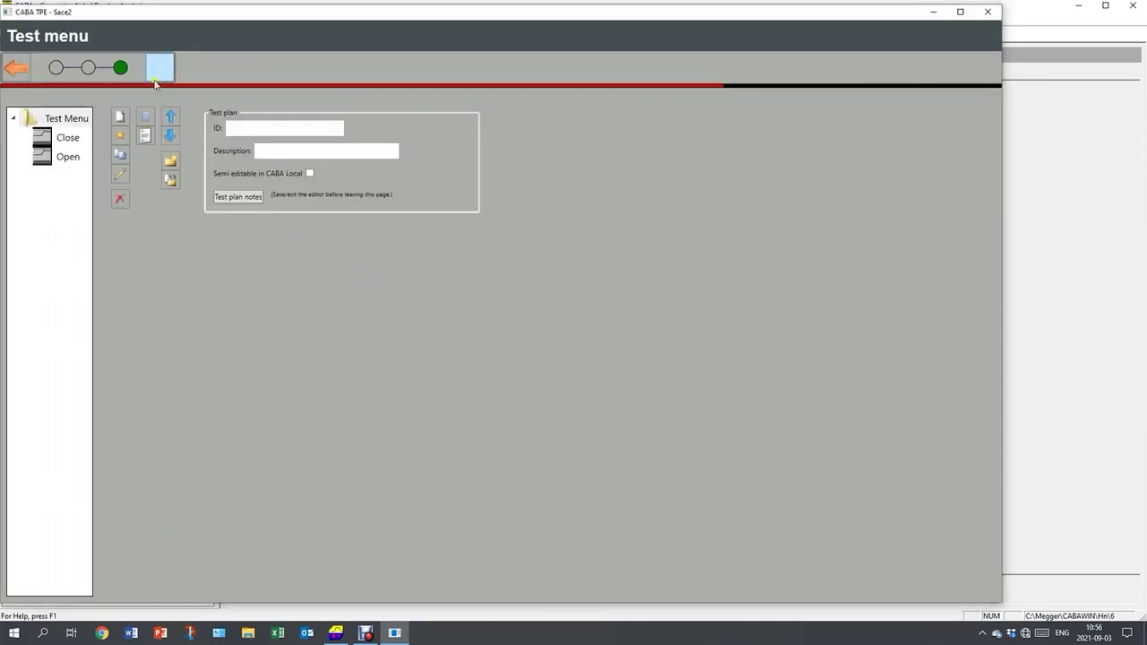
Step: Add a Close-open operation to the test menu with a1 and b1 timing and their coil circuit options disabled
click(120, 136)
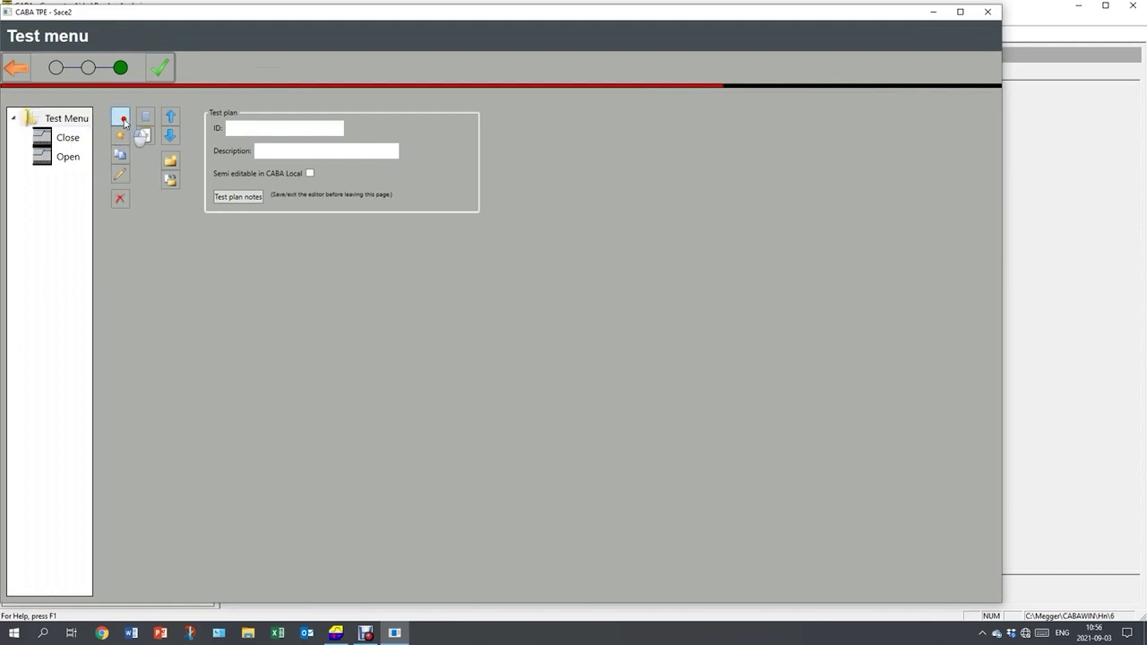
click(394, 296)
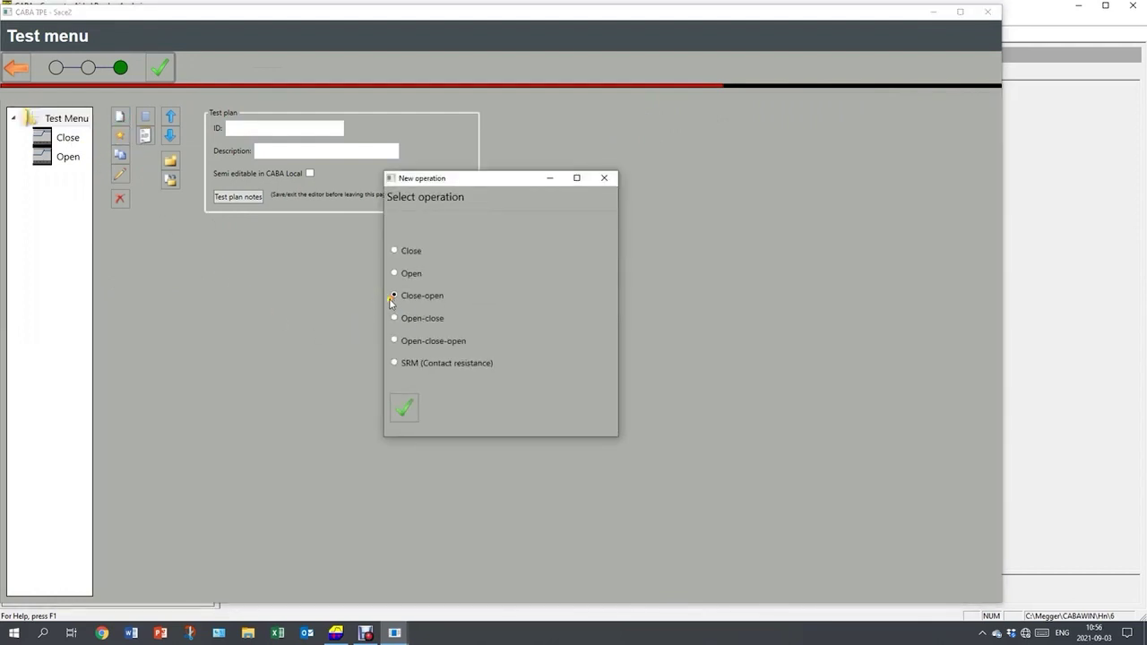
click(402, 410)
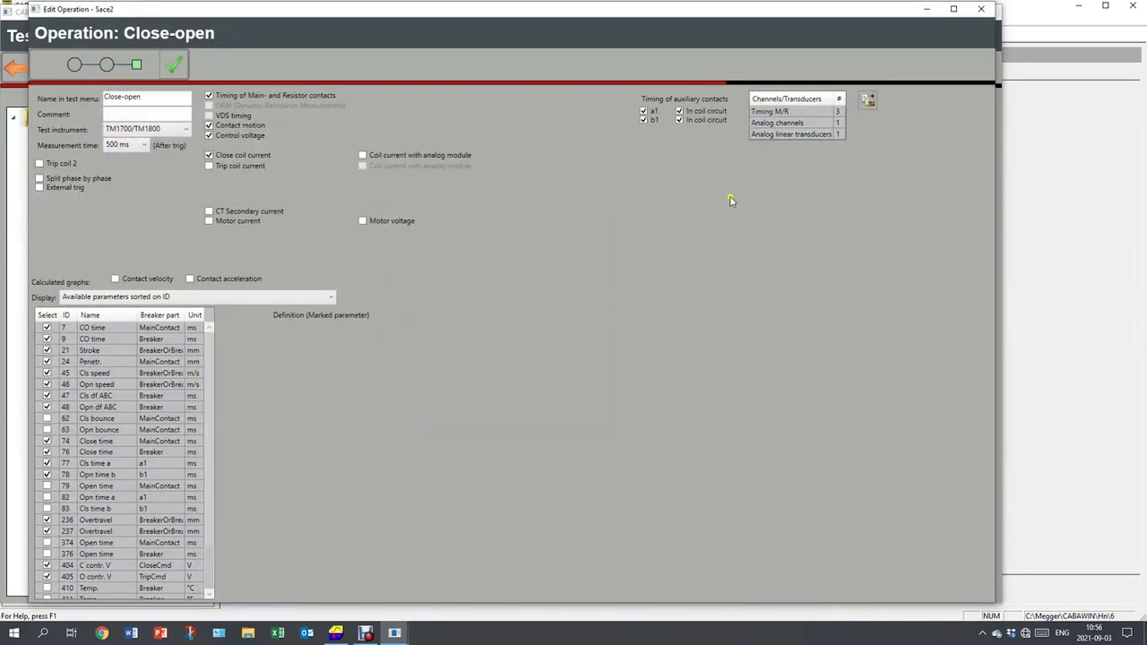
click(643, 110)
click(643, 119)
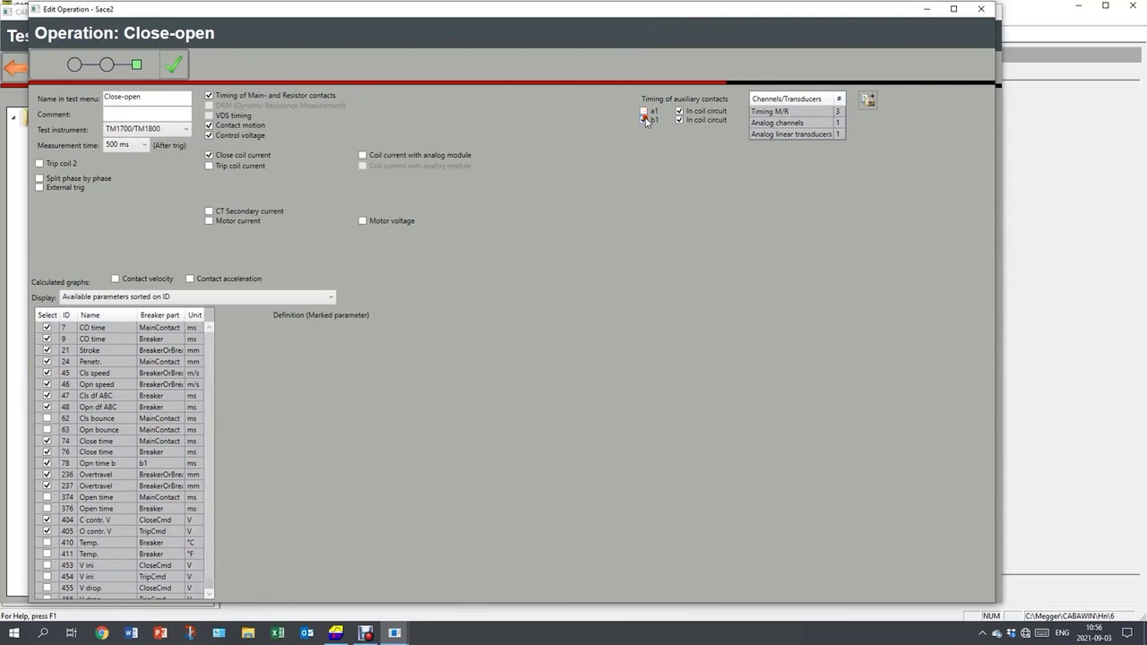
click(679, 110)
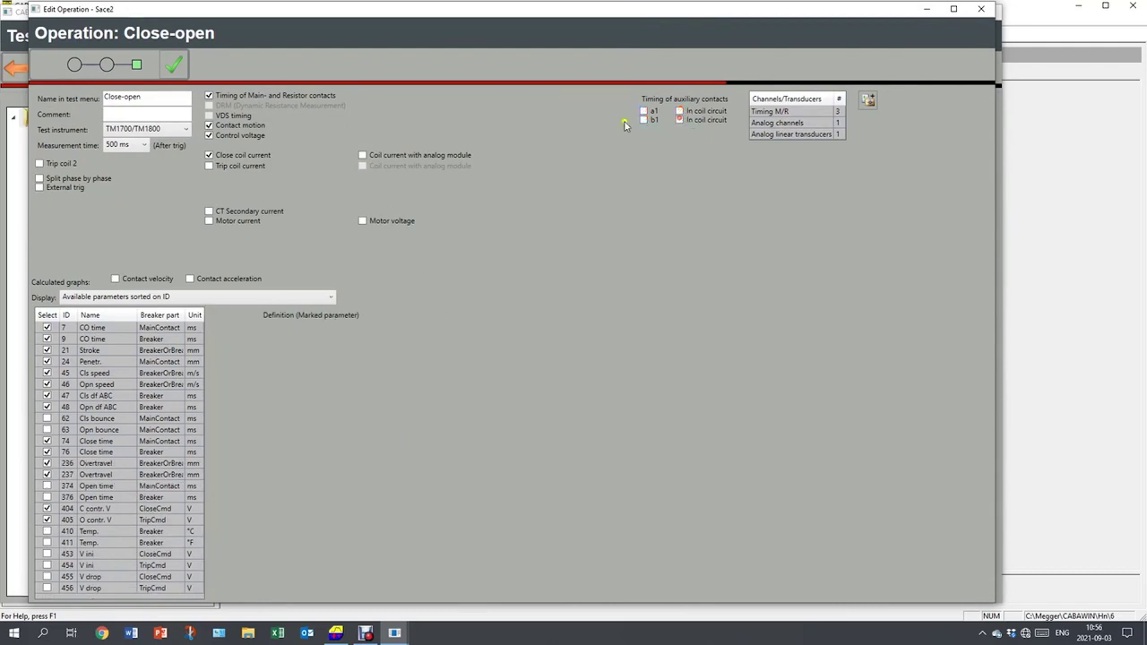
click(174, 70)
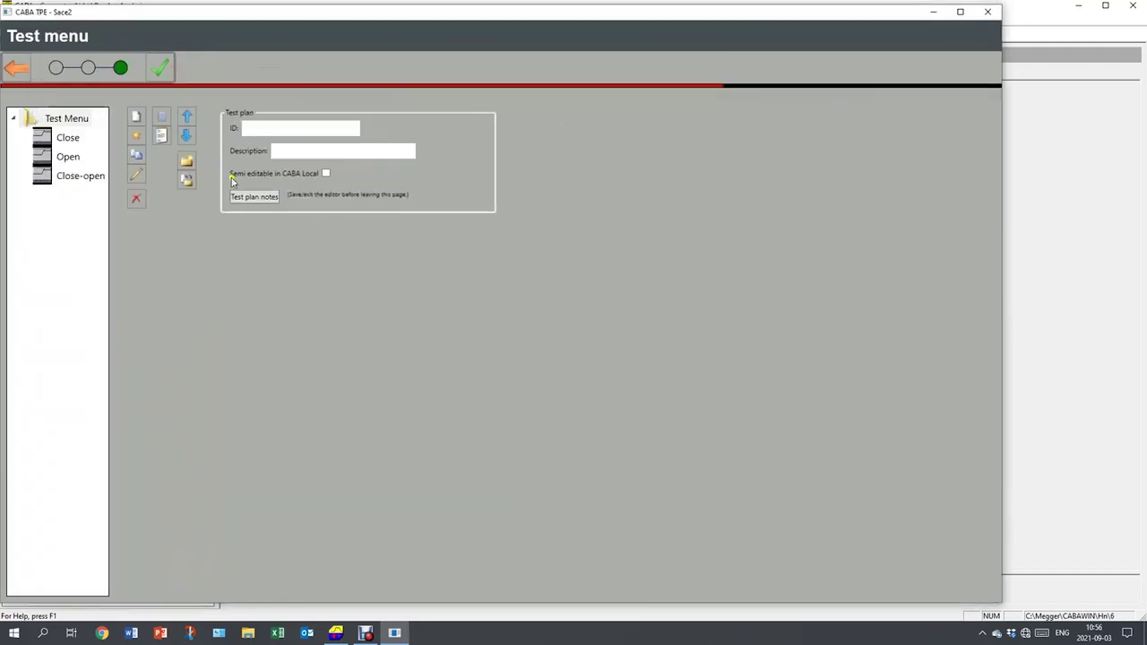
Step: Finish the Sace2 test plan and close the Test Plan Editor
click(164, 68)
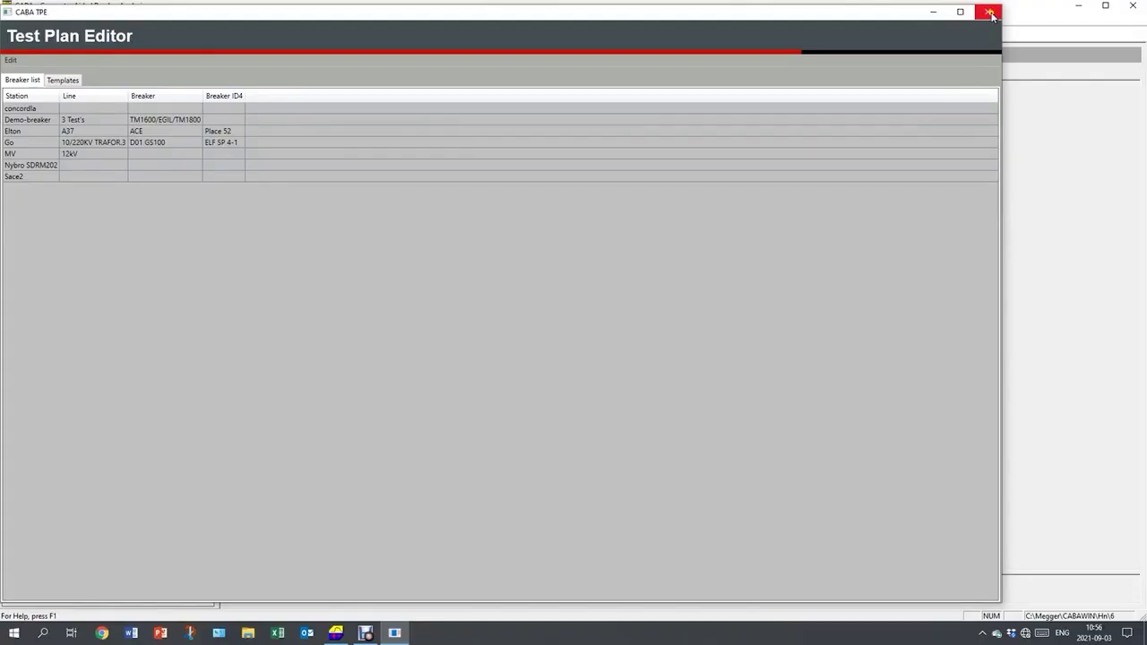
click(989, 12)
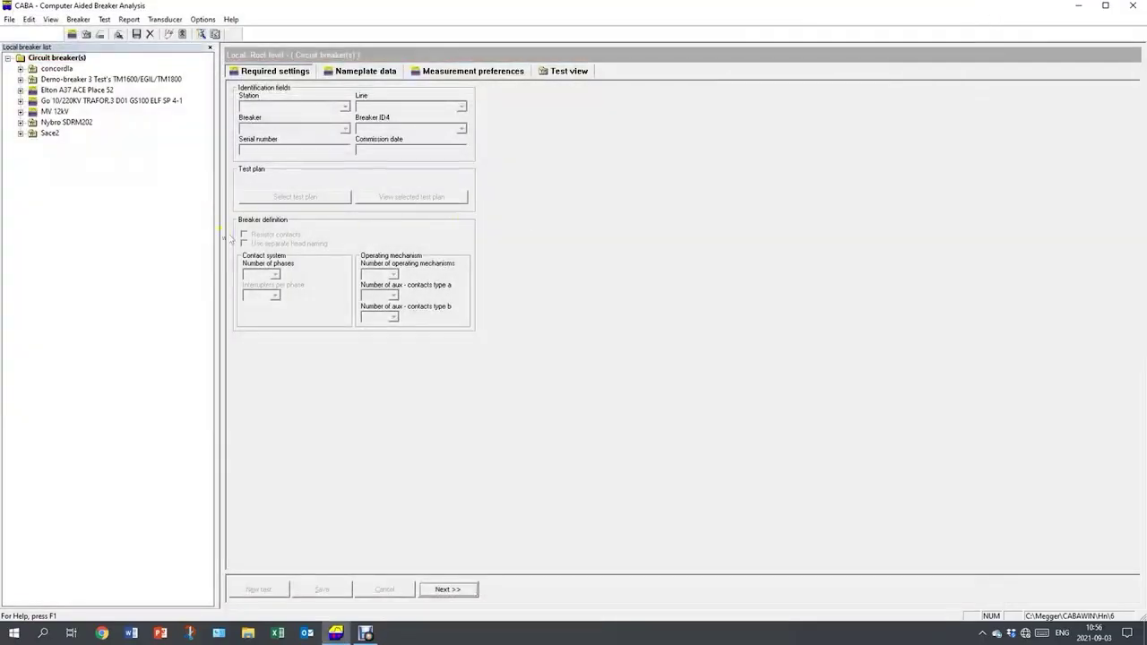
Step: Create a new test for the Sace2 breaker and record its Close operation with Operate / Measure
click(44, 133)
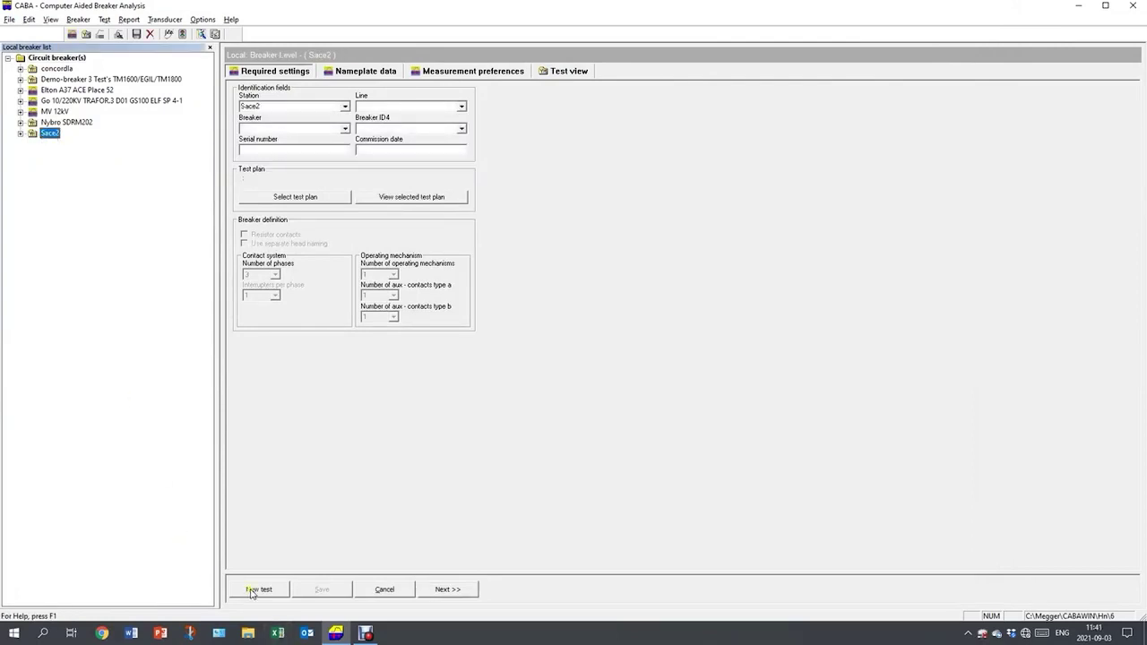
click(254, 589)
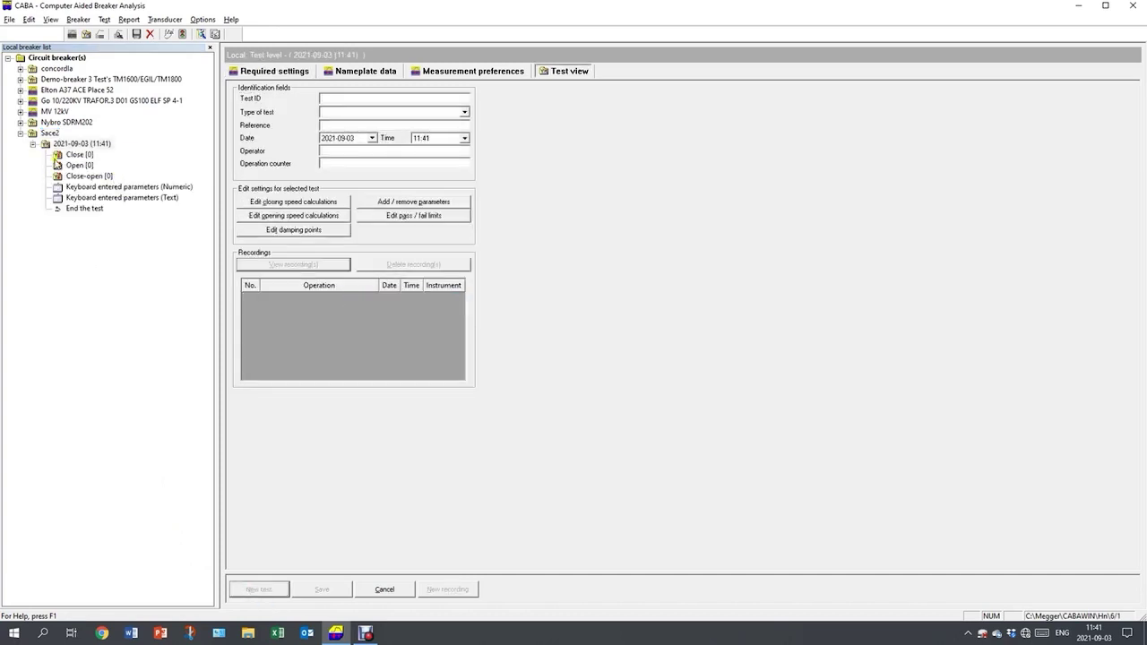
click(77, 155)
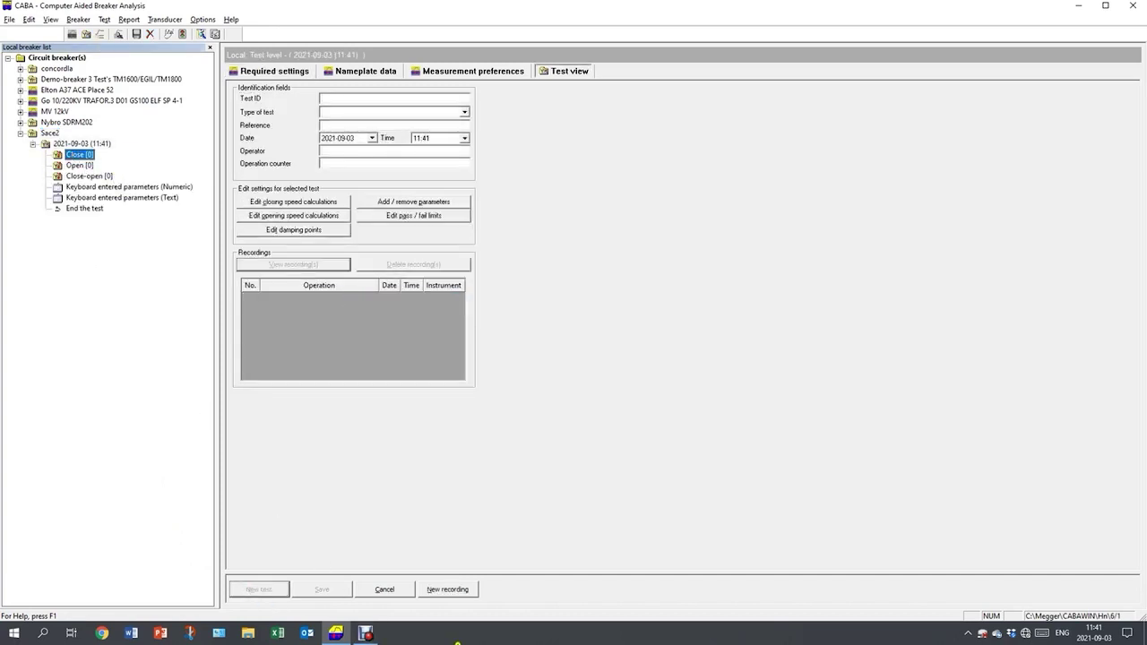
click(446, 590)
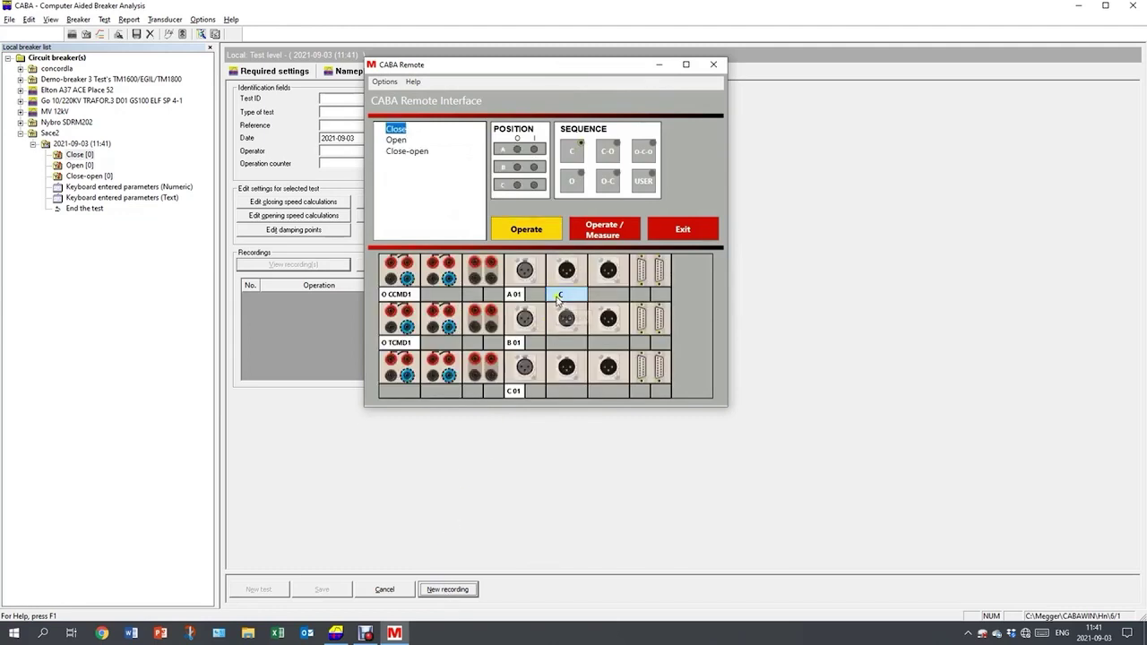
click(561, 295)
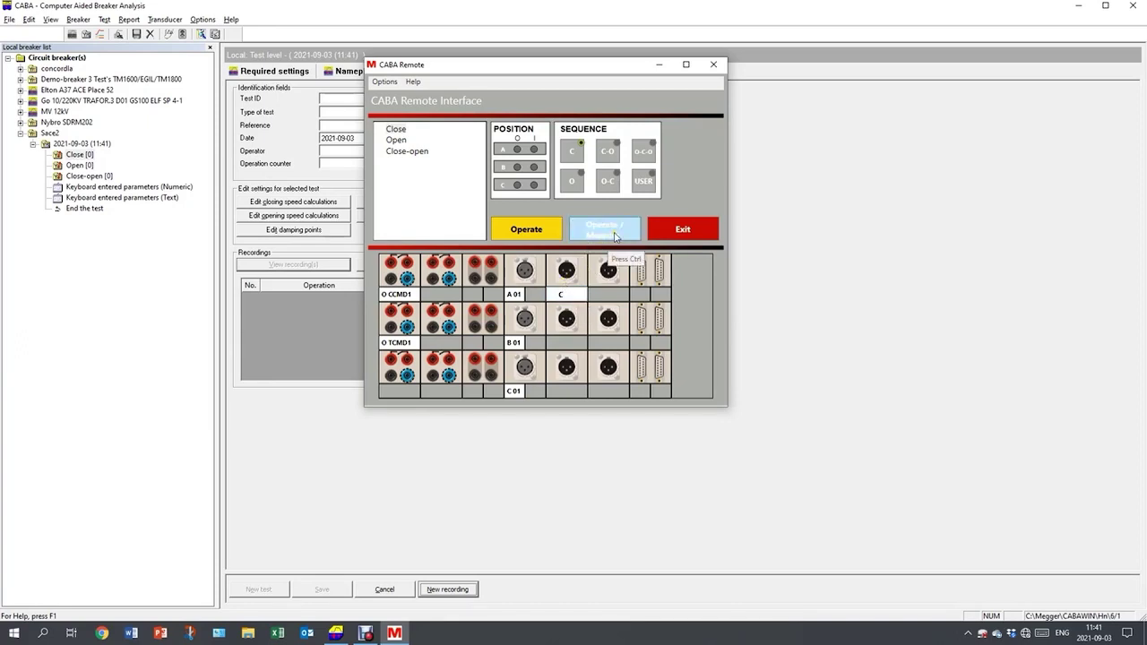
click(612, 235)
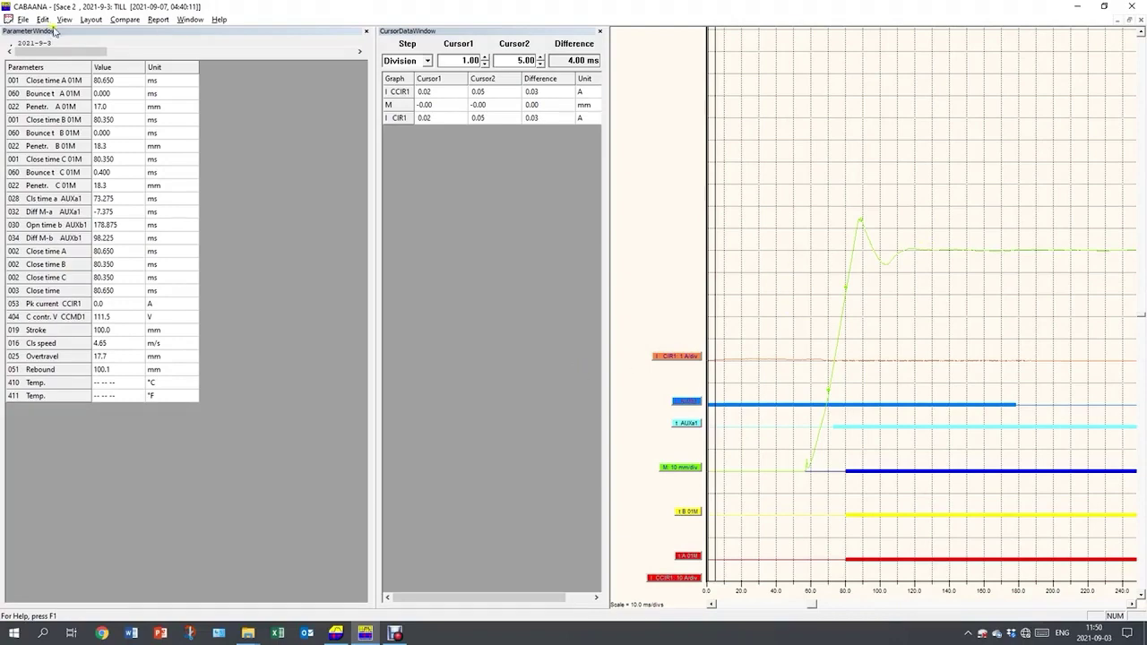
Step: Set the Y-scale of the I CIR1 graph to 0.1 A/divs in the layout settings
click(90, 19)
click(123, 34)
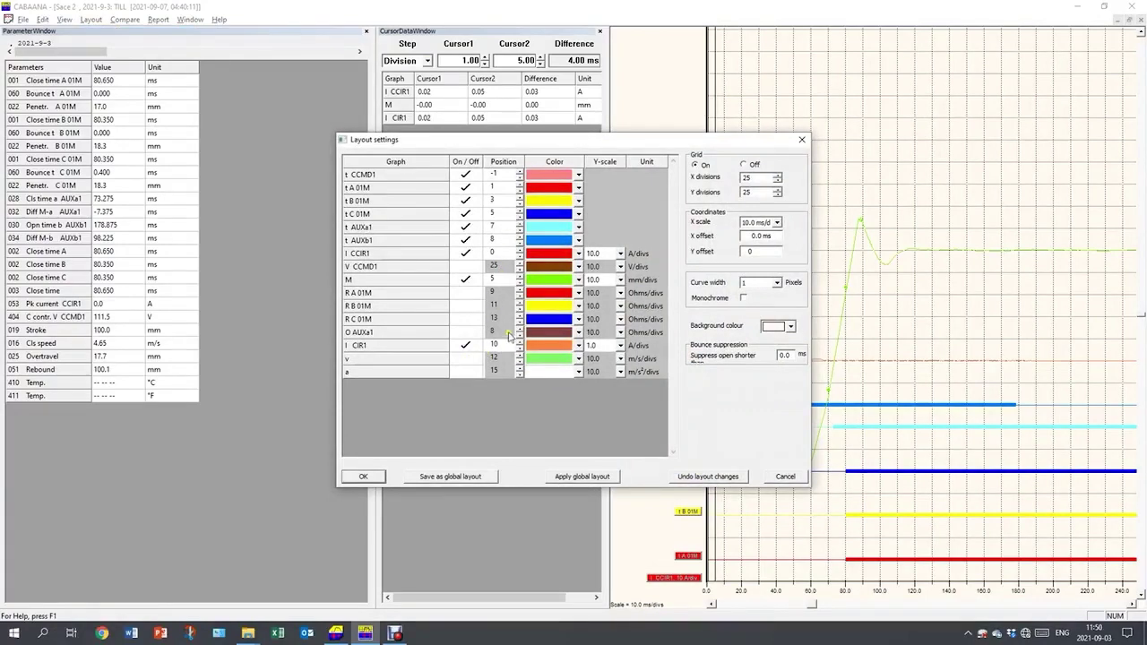
click(620, 344)
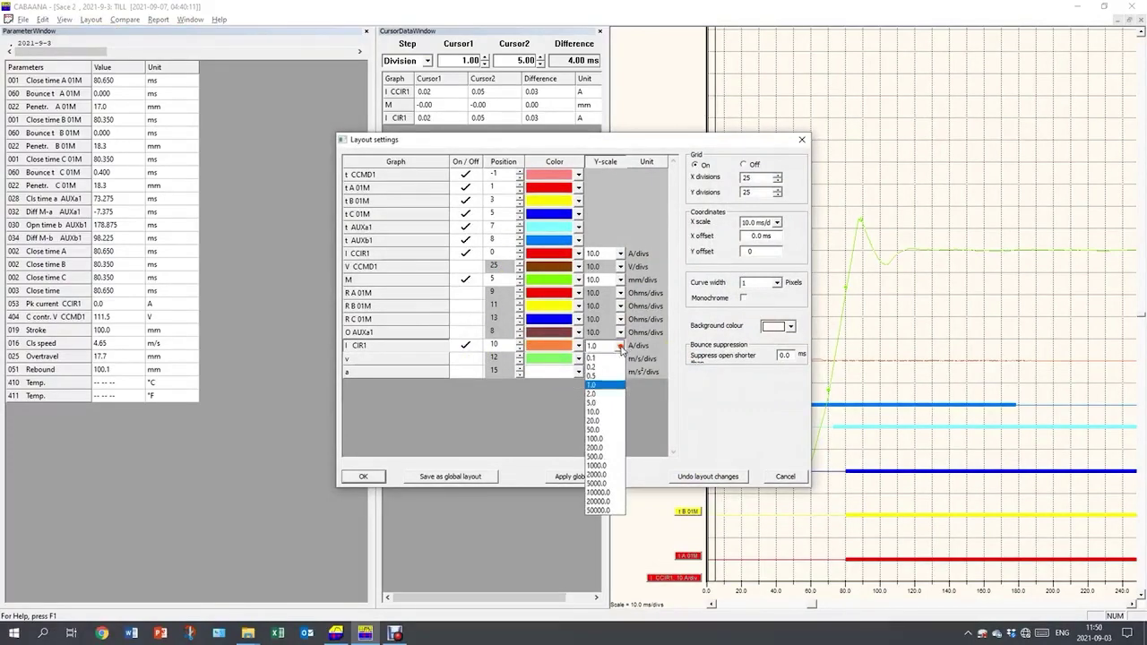
click(598, 359)
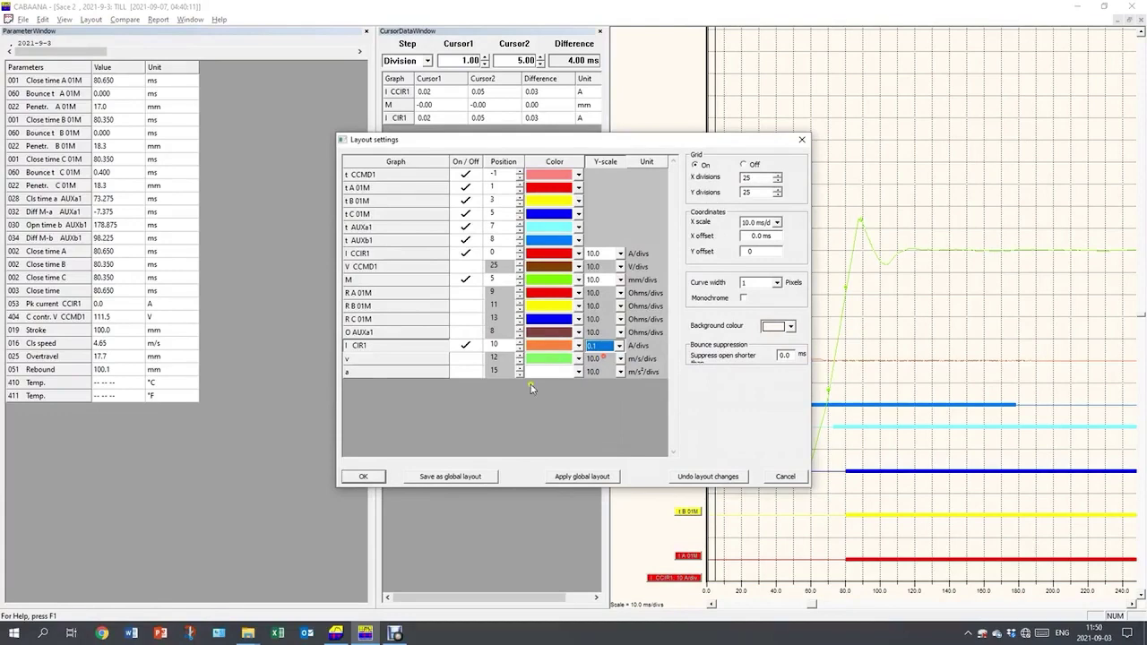
click(365, 475)
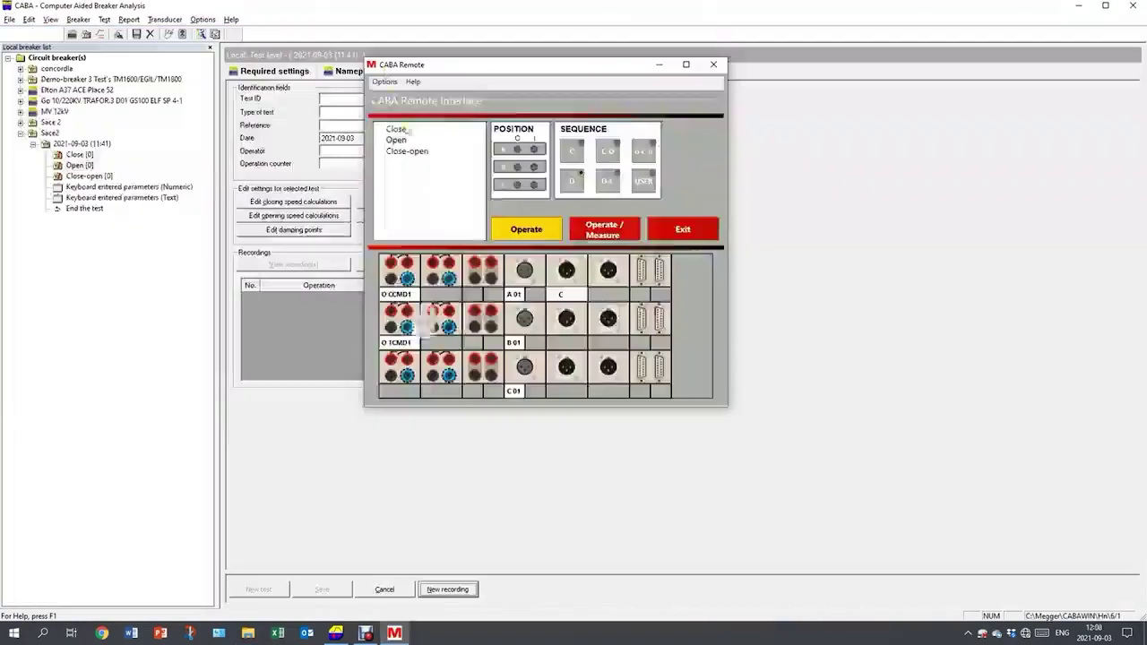
Step: Record the breaker's Open operation with Operate / Measure and highlight the CIR1 peak current parameter in the results
click(397, 141)
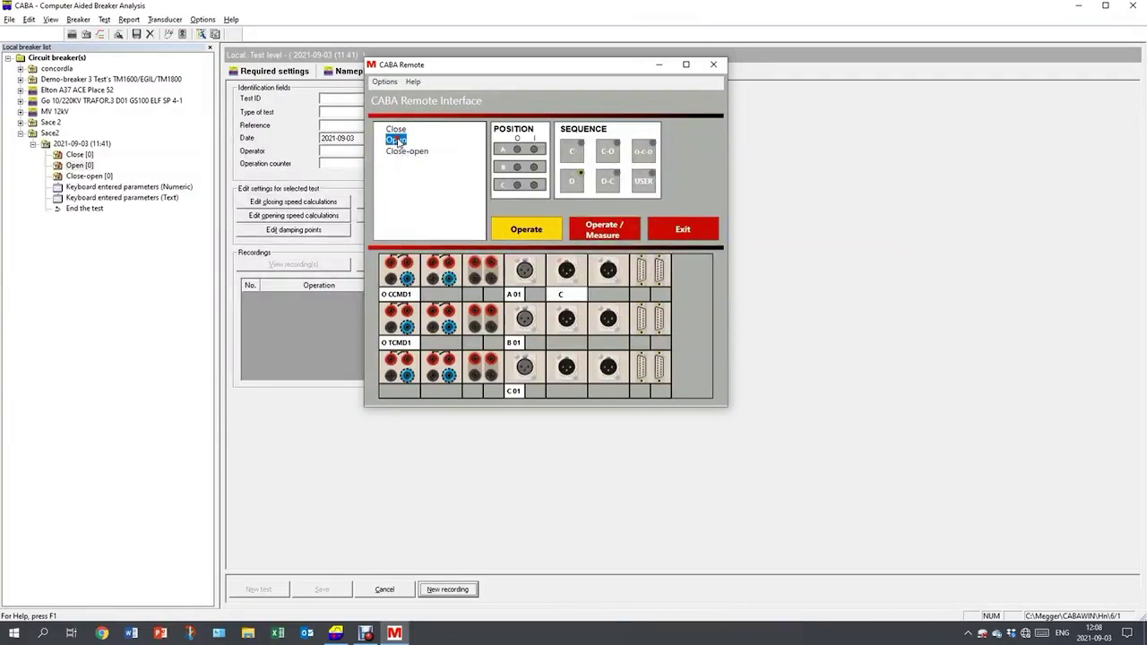
click(607, 235)
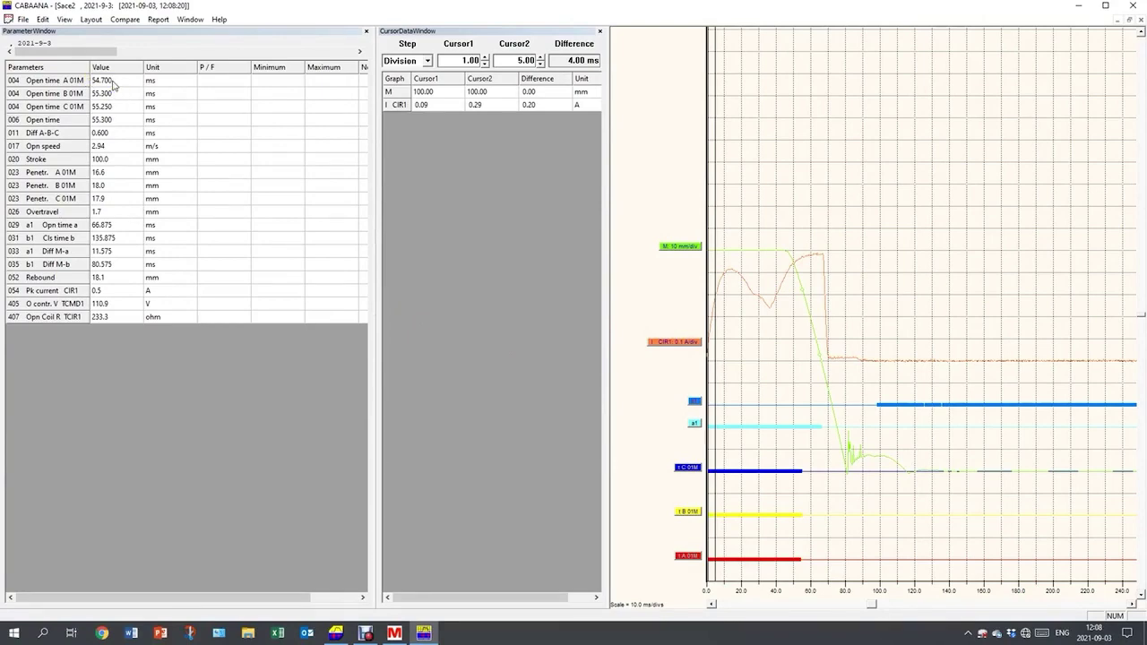
click(117, 291)
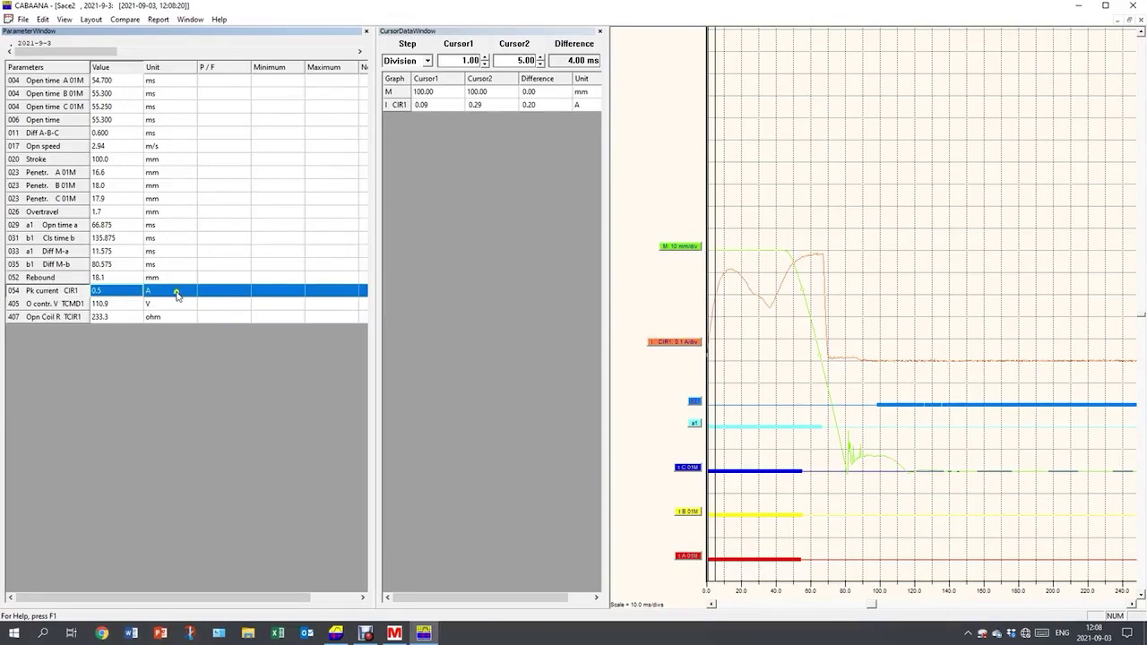
Step: Close the analysis of the Open recording and exit the CABA Remote interface
click(1136, 7)
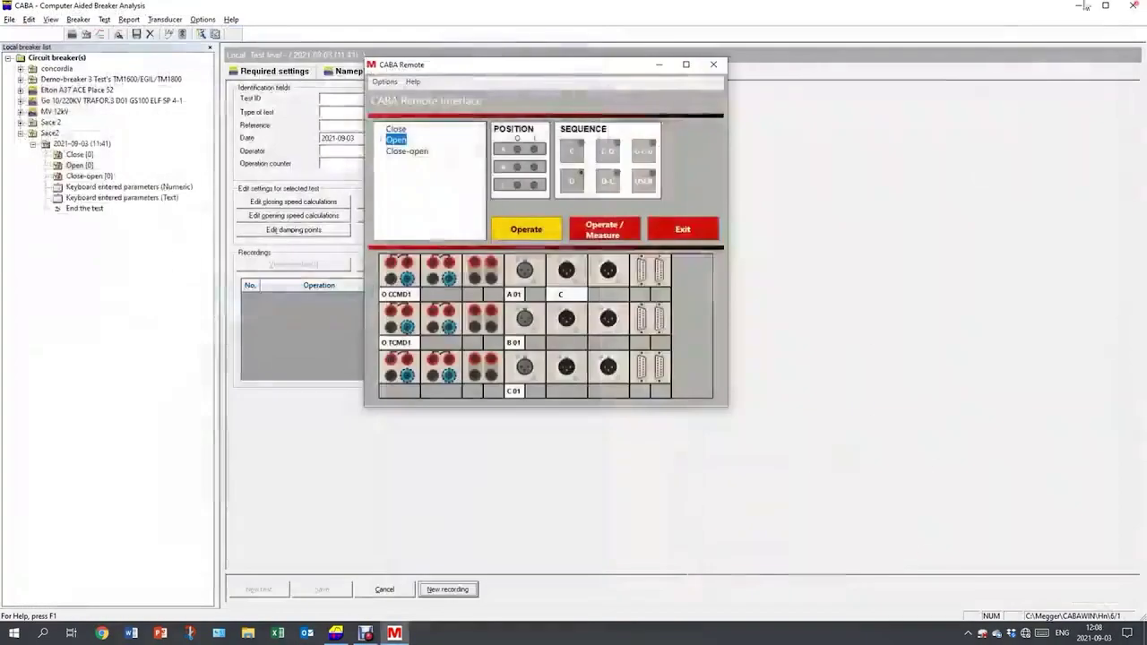
click(682, 232)
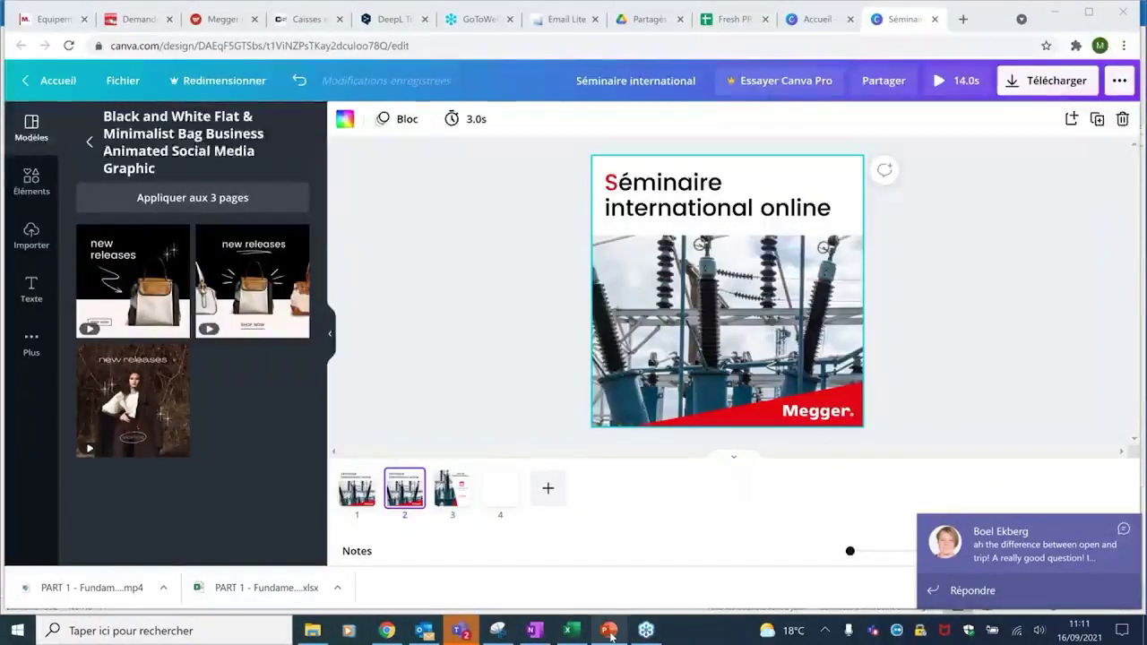
Step: Switch to PowerPoint to show the Presentation CB testing_Surgetek.pptx slides
click(609, 632)
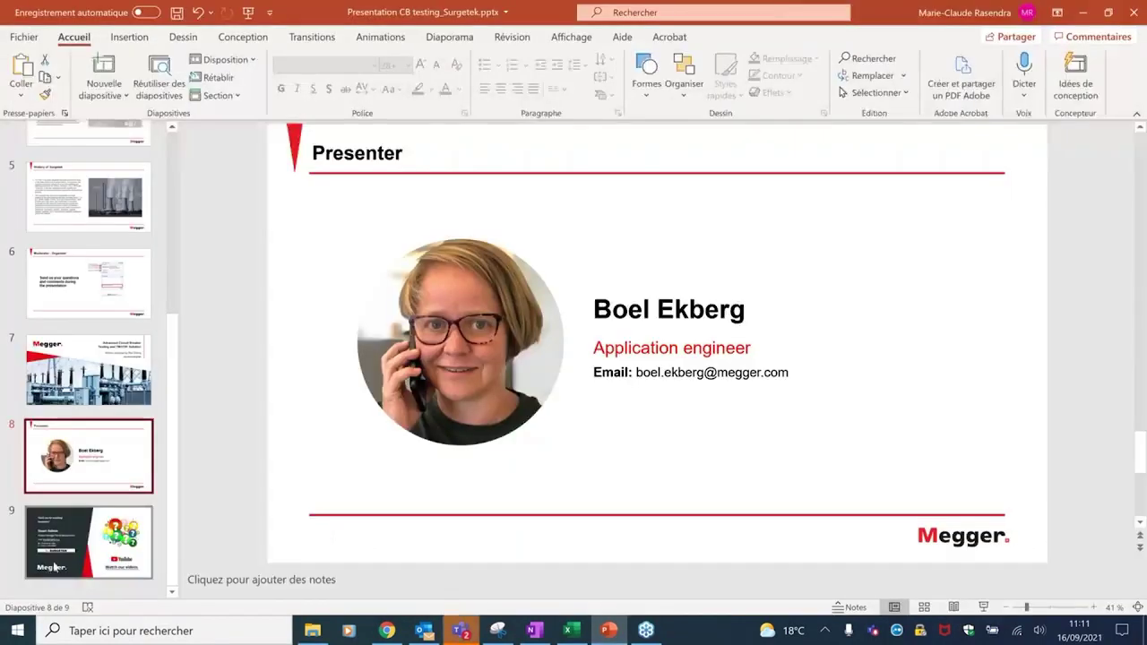